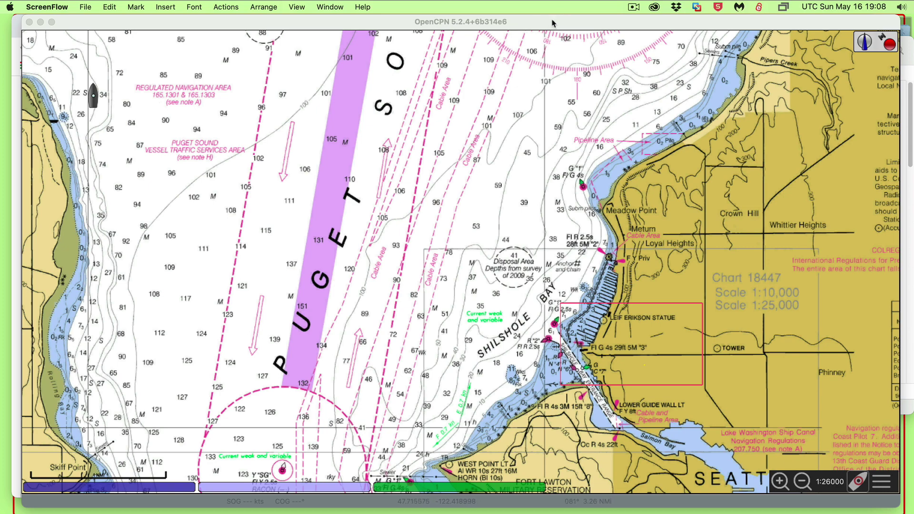
Step: Close the iCloud Drive Finder window and move the OpenCPN chart window down out of the way
drag(553, 23, 579, 298)
click(208, 51)
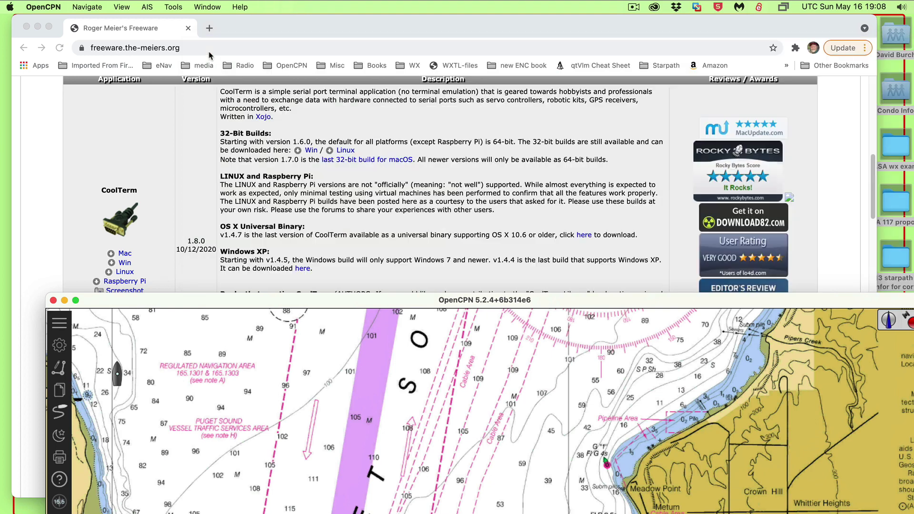
drag(577, 306, 548, 511)
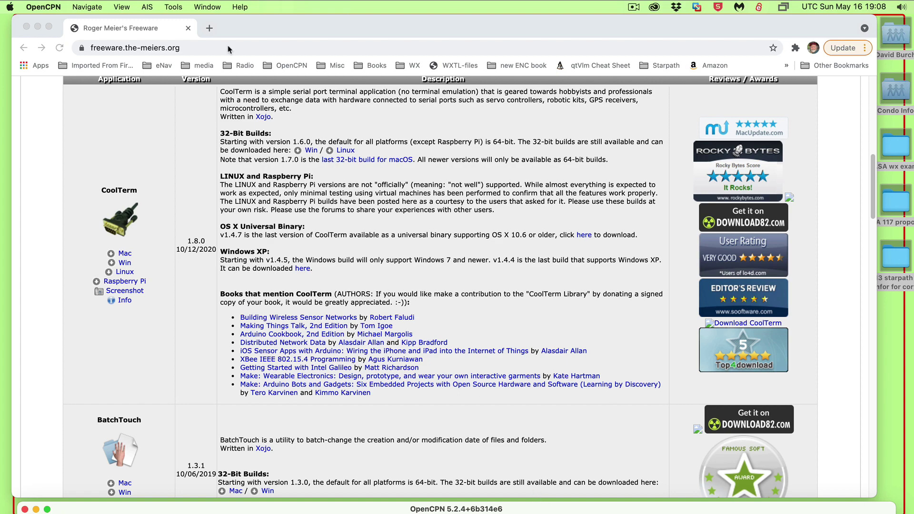
Step: Scroll the freeware page to the CoolTerm row and bring Chrome to the front
scroll(474, 281, up, 4)
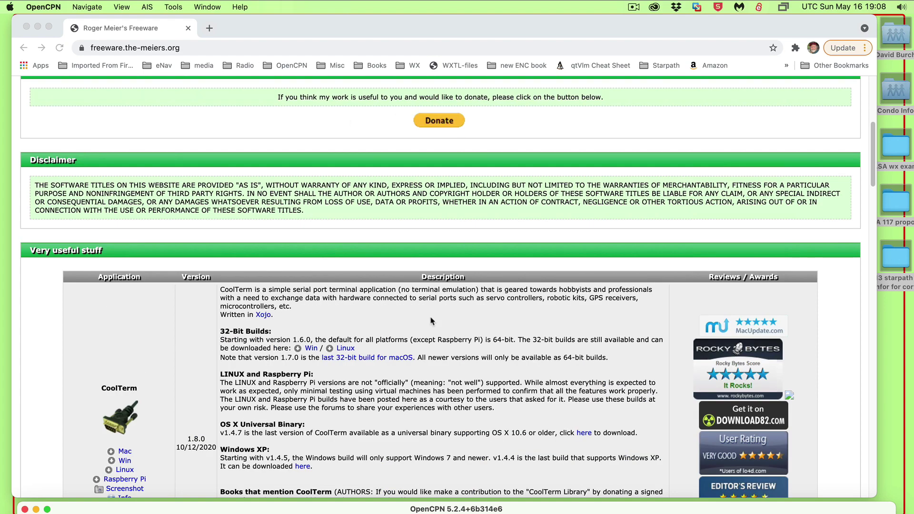
scroll(434, 324, up, 6)
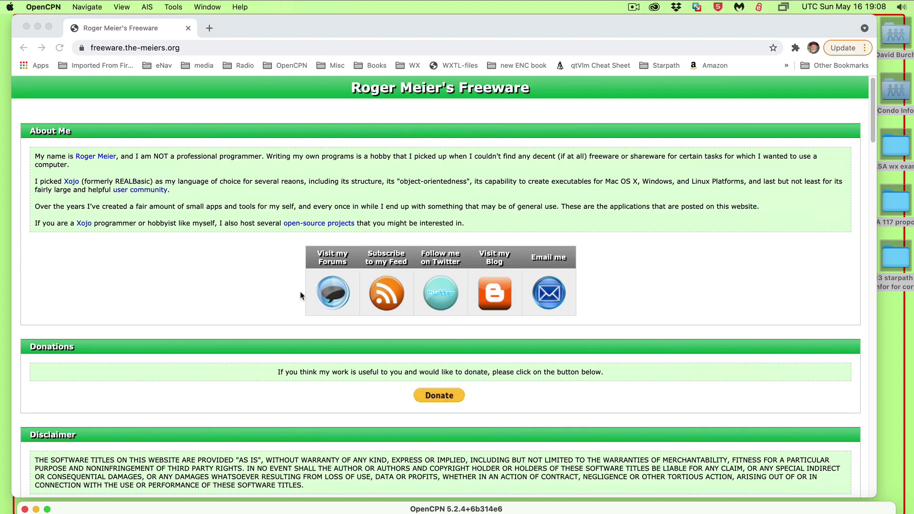
scroll(410, 358, down, 5)
scroll(410, 358, down, 1)
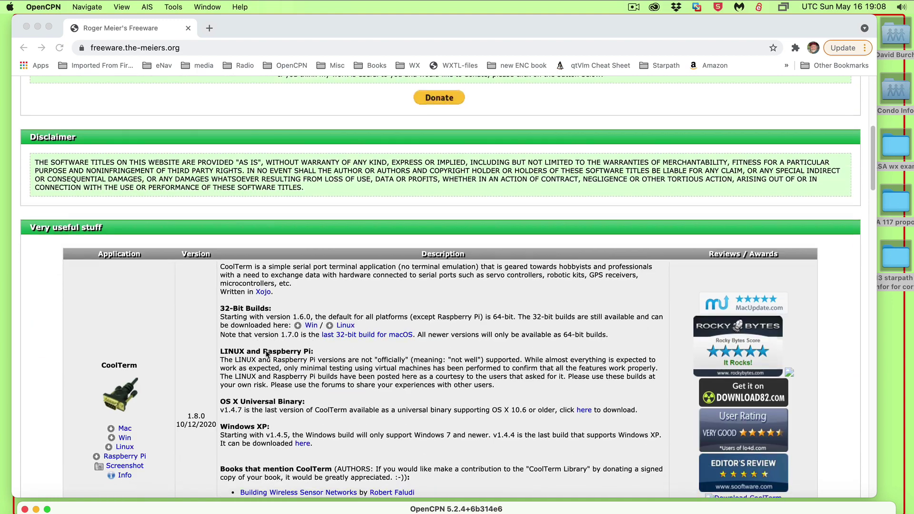
scroll(226, 354, down, 1)
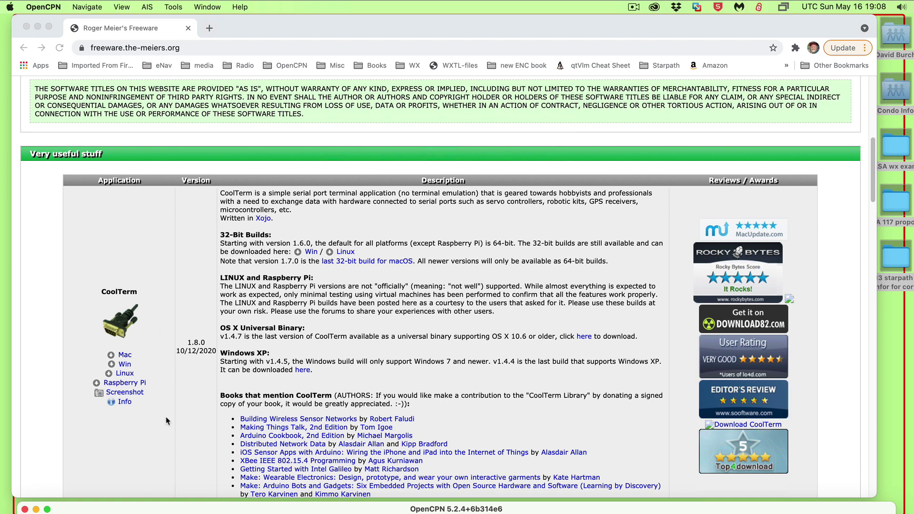
drag(247, 28, 274, 28)
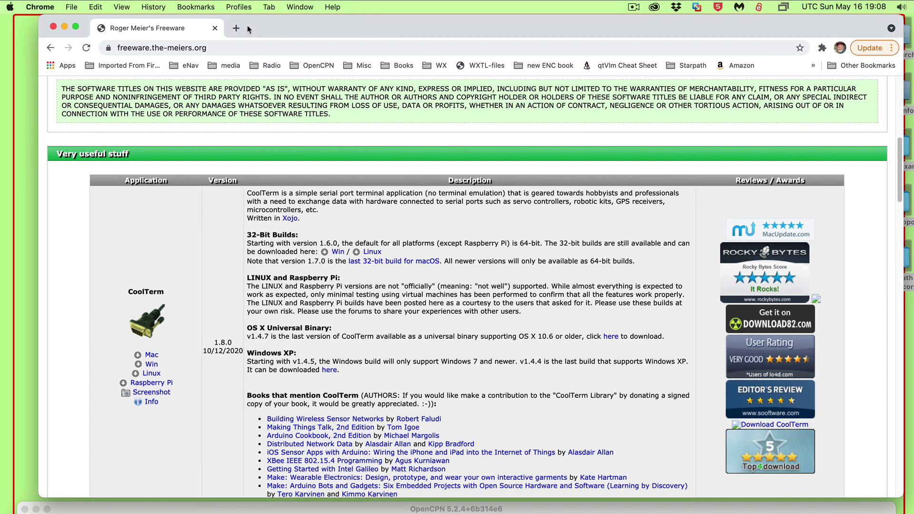
Step: Close Chrome and drag the OpenCPN chart window back up to fill the screen
click(64, 27)
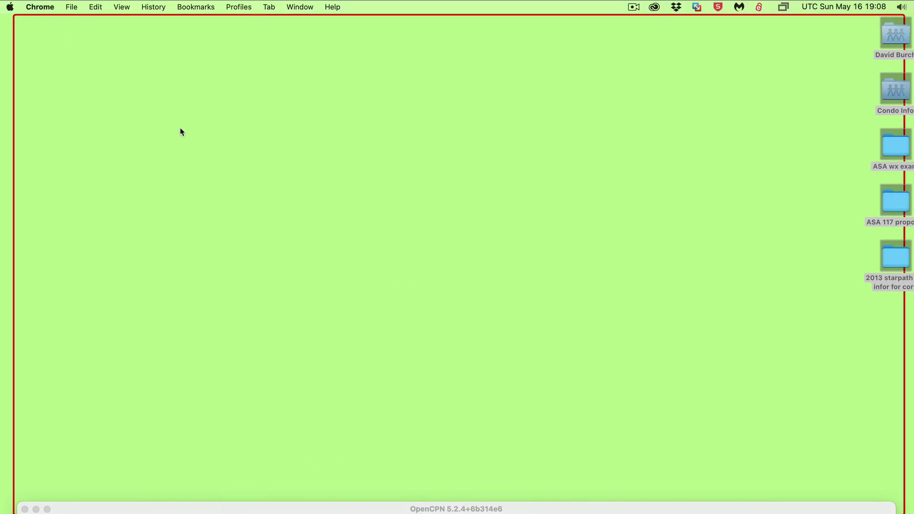
drag(587, 508, 578, 35)
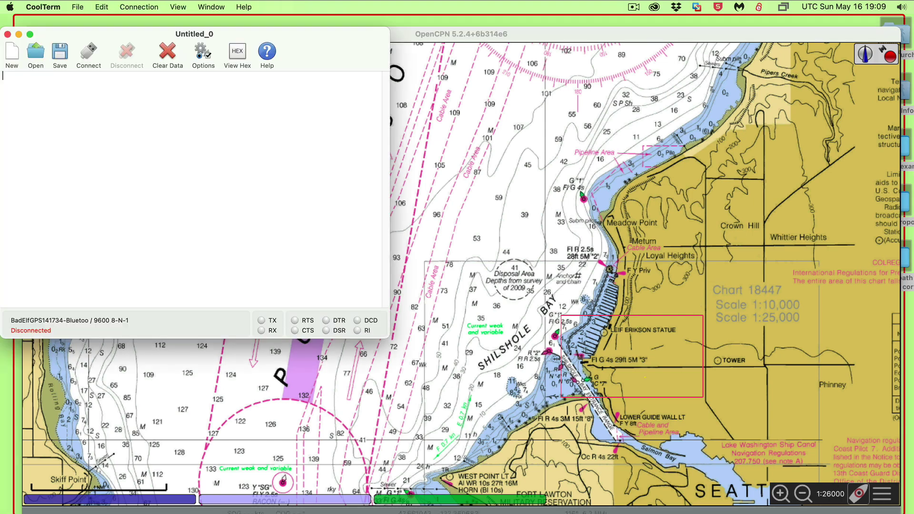
Step: Centre the Untitled_0 terminal window, open its Options, and rescan the serial ports
drag(306, 45, 520, 60)
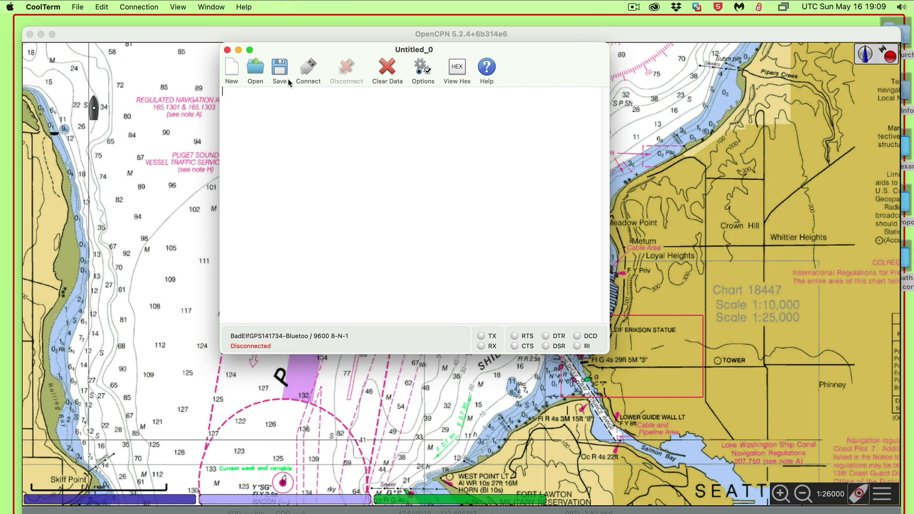
click(420, 69)
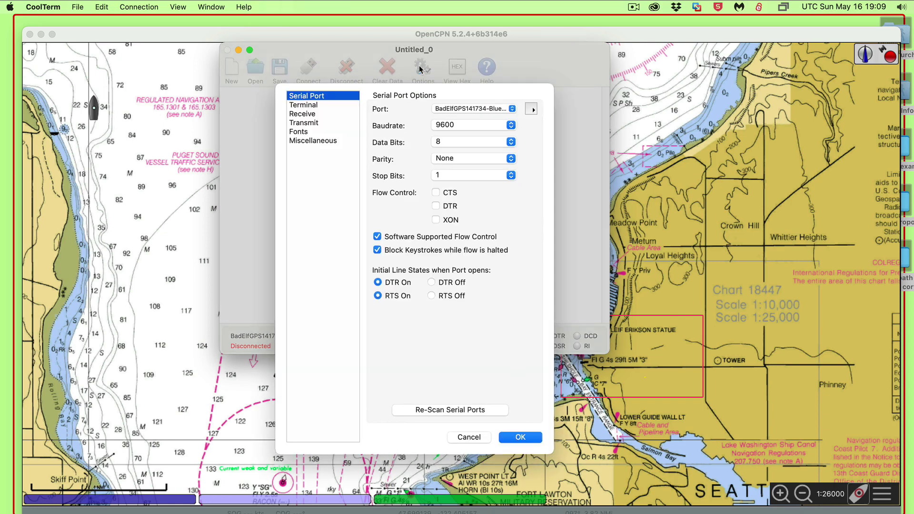
click(474, 114)
click(474, 114)
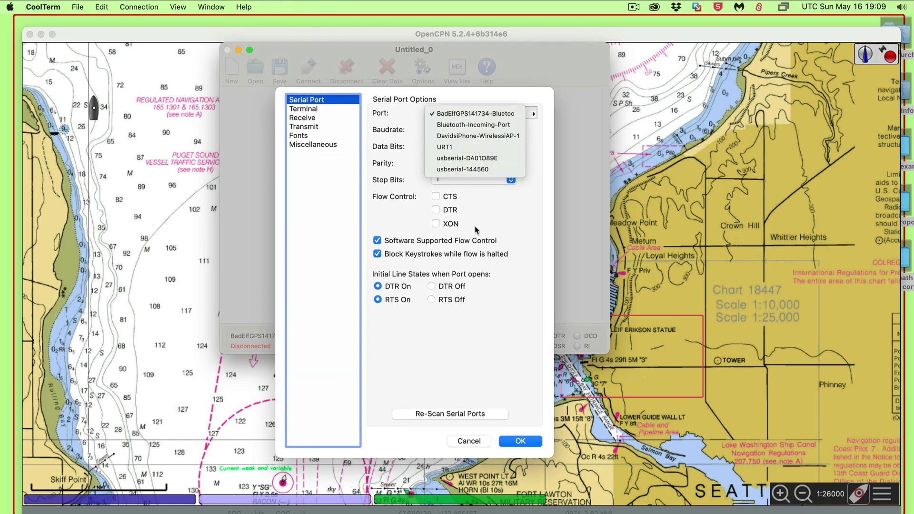
click(440, 415)
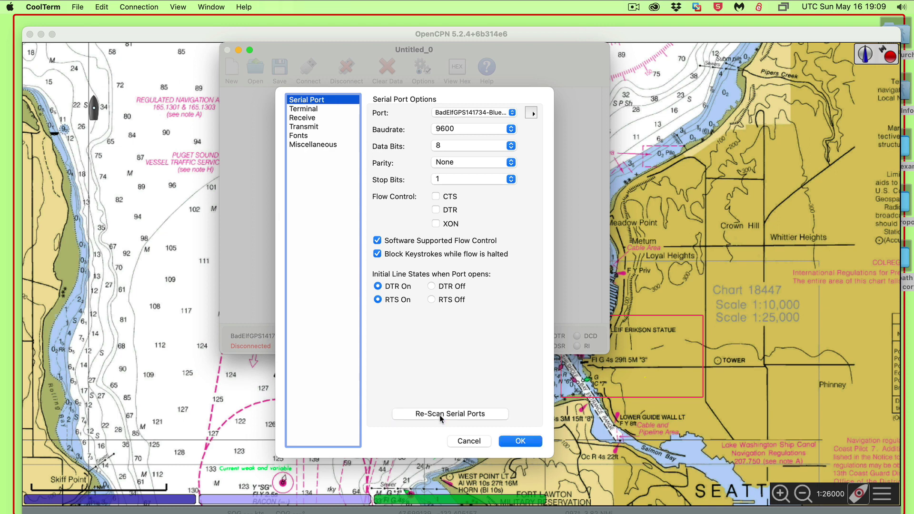
click(441, 415)
click(438, 416)
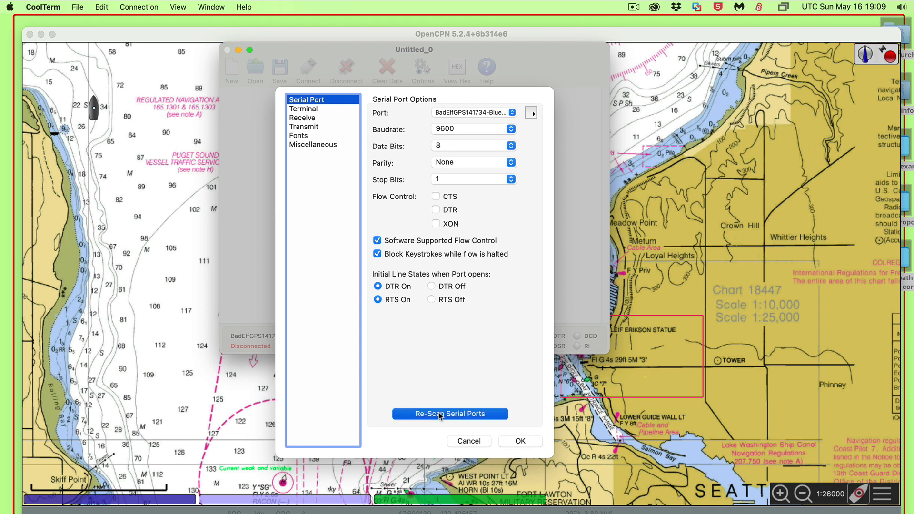
Step: Choose port usbserial-144560 with a 4800 baudrate and confirm the settings
click(462, 114)
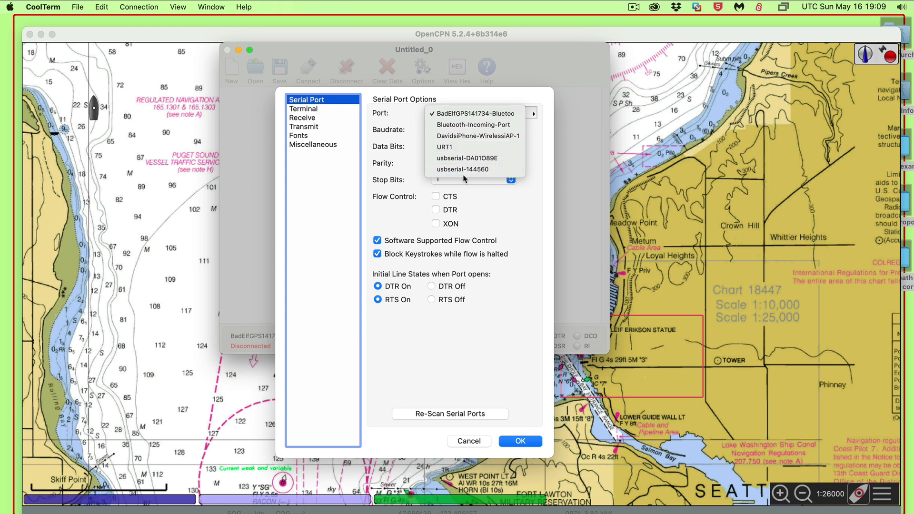
click(491, 169)
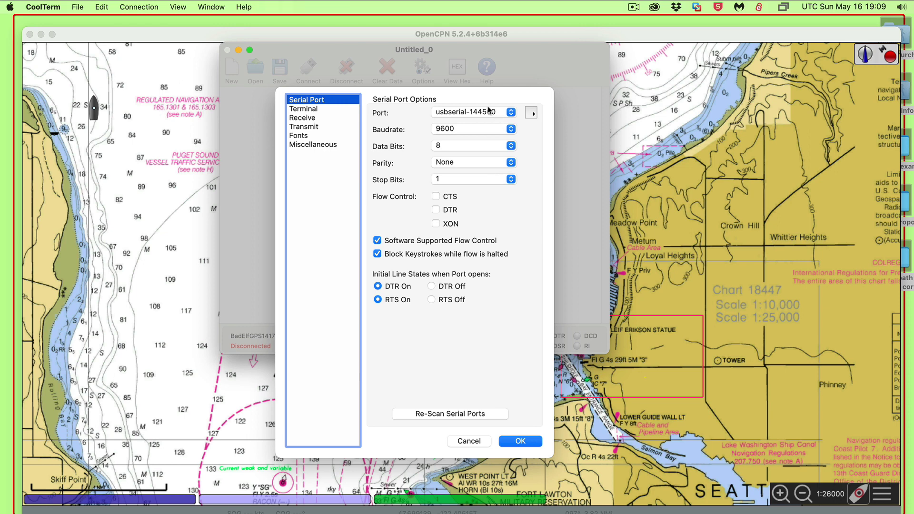
click(461, 133)
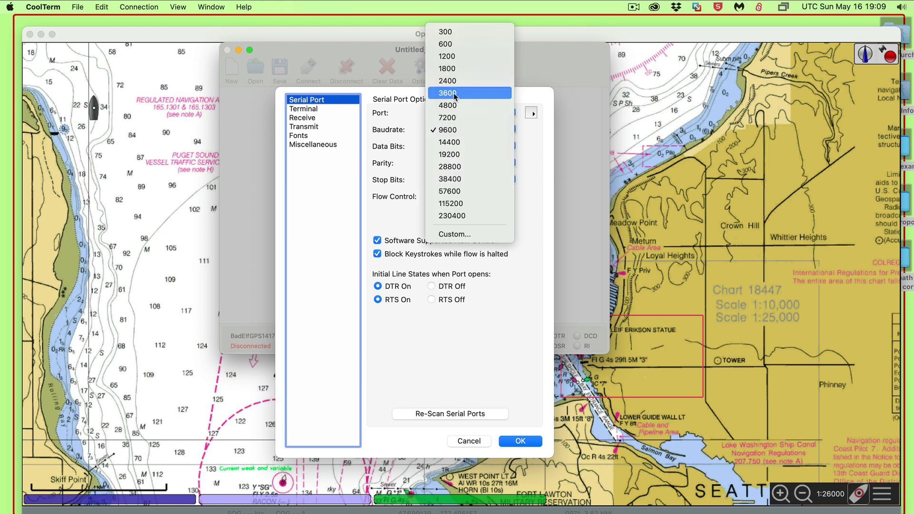
click(452, 106)
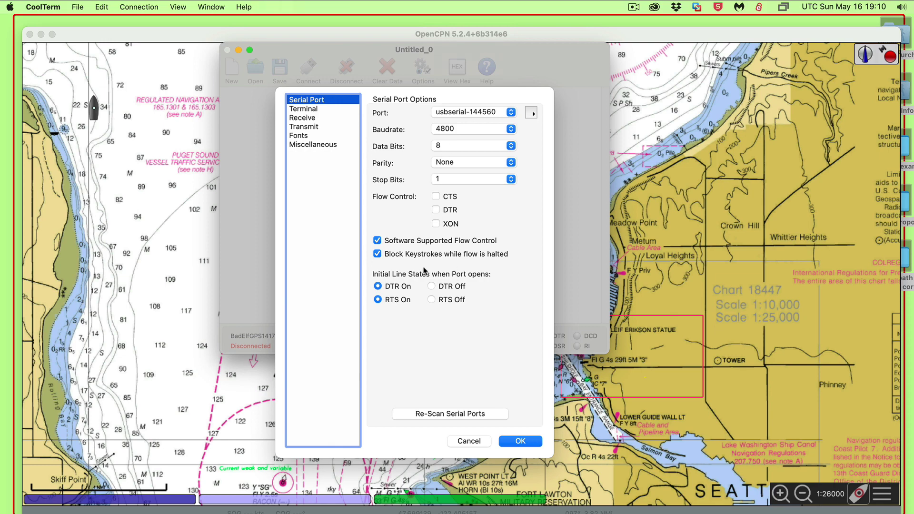
click(536, 445)
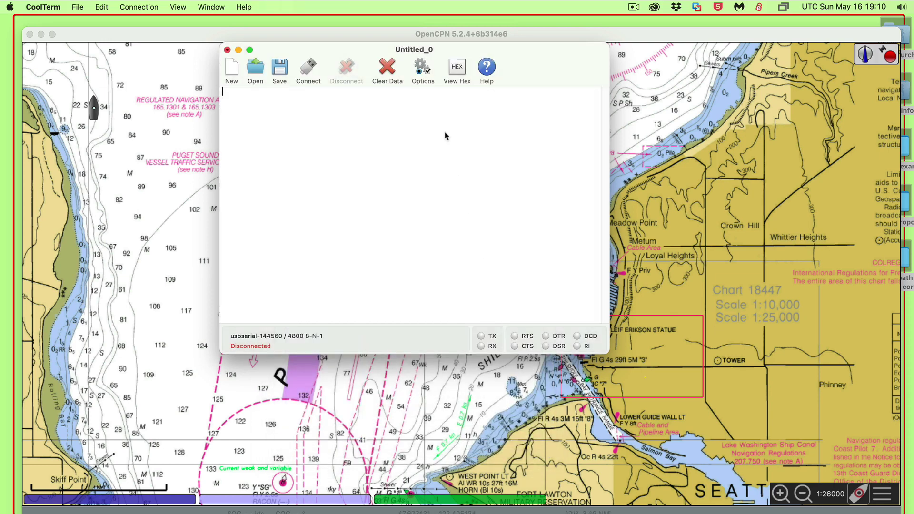
Step: Connect briefly to receive GPS sentences, disconnect, and close the terminal without saving
click(307, 69)
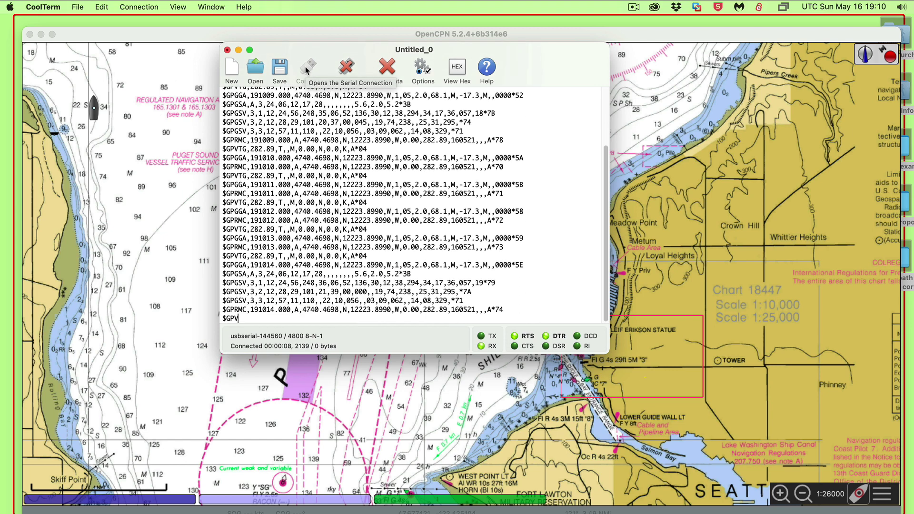
click(349, 71)
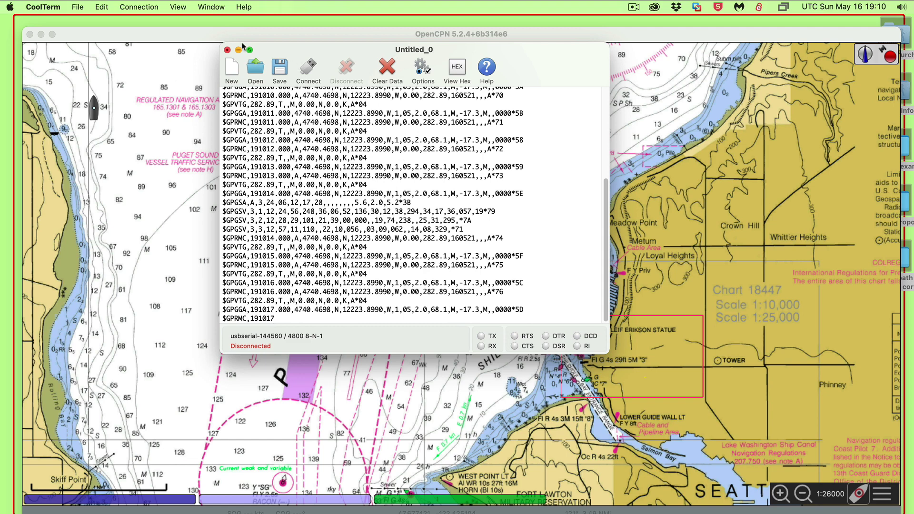
click(228, 51)
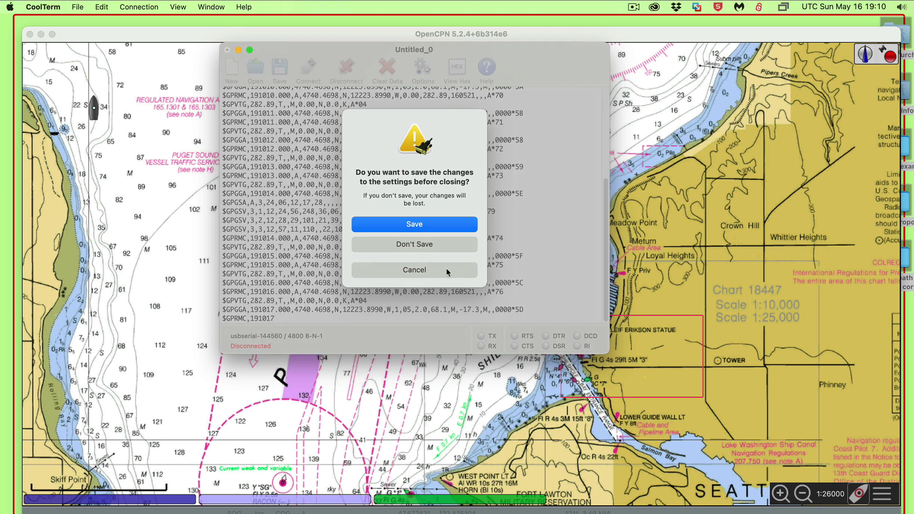
click(411, 247)
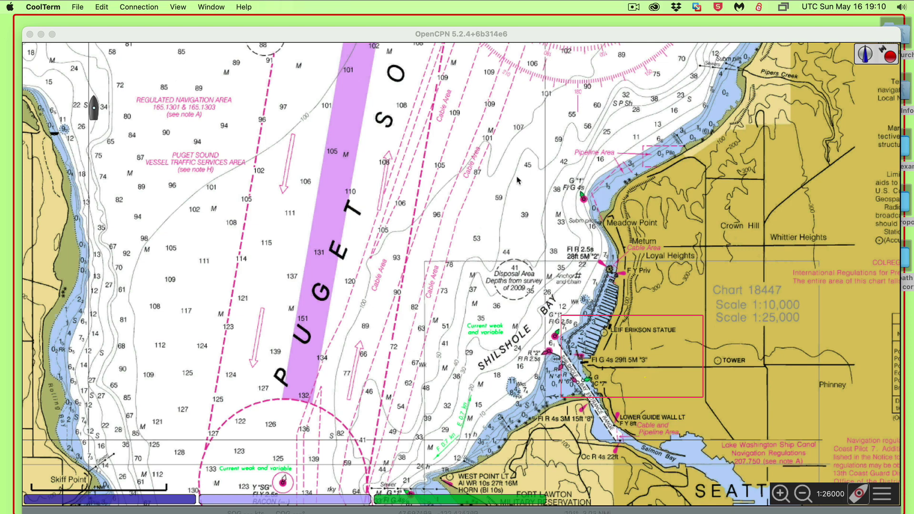
Step: Add a new OpenCPN data connection using the USB serial port as DataPort
click(153, 37)
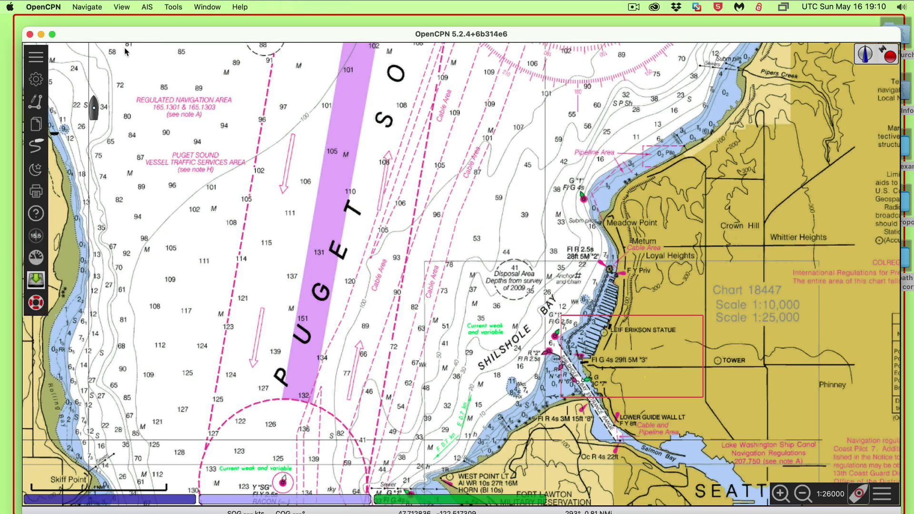
click(36, 82)
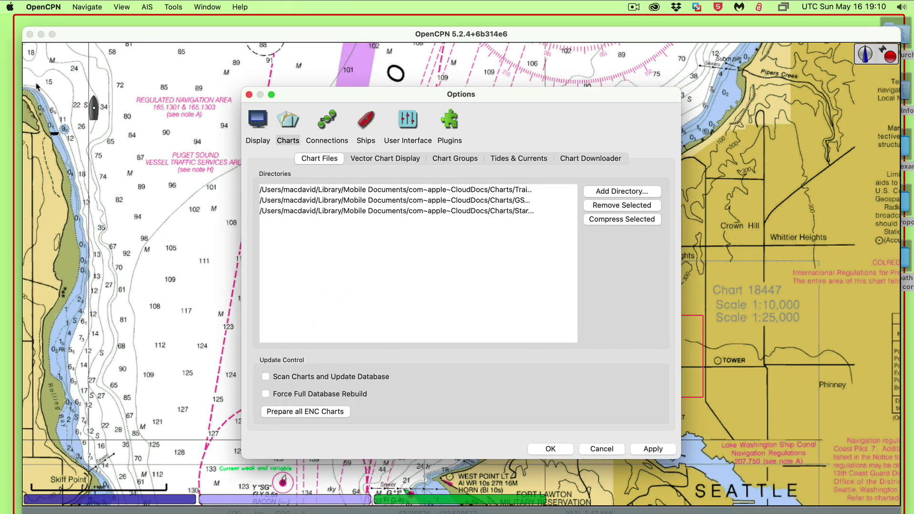
click(326, 135)
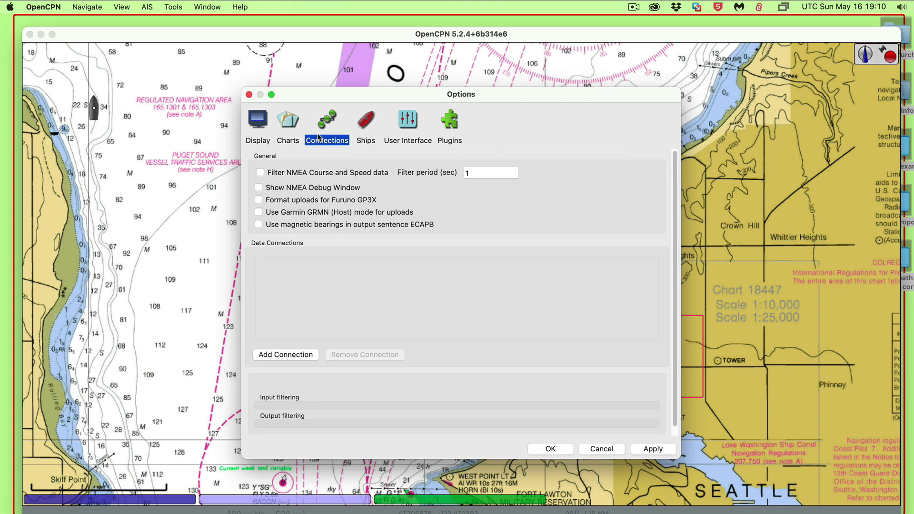
click(284, 355)
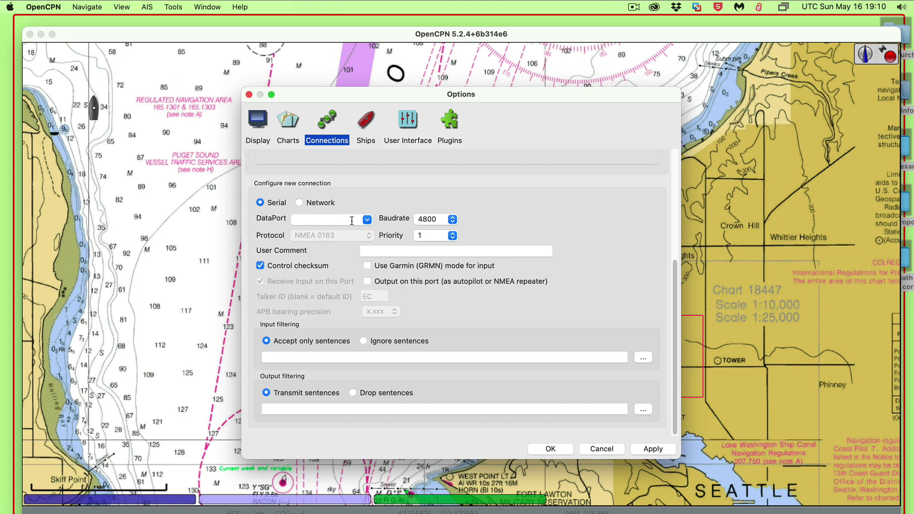
click(366, 220)
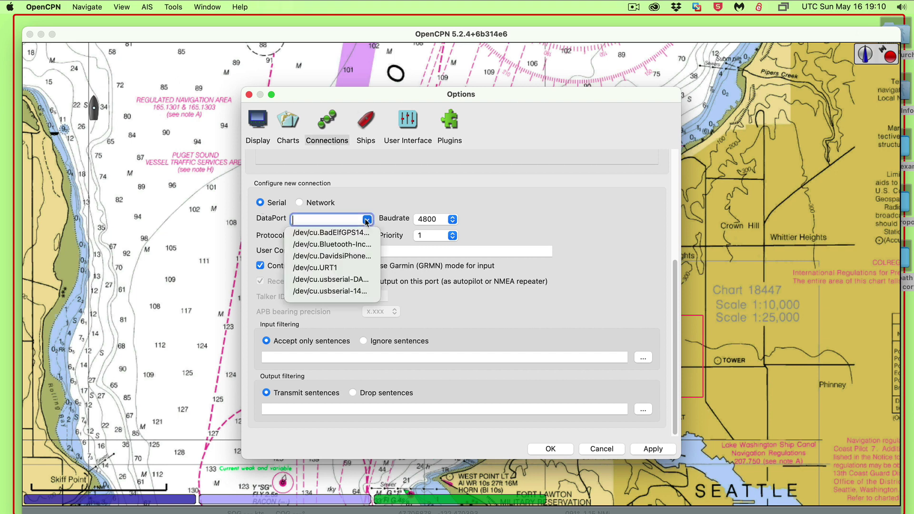
click(339, 291)
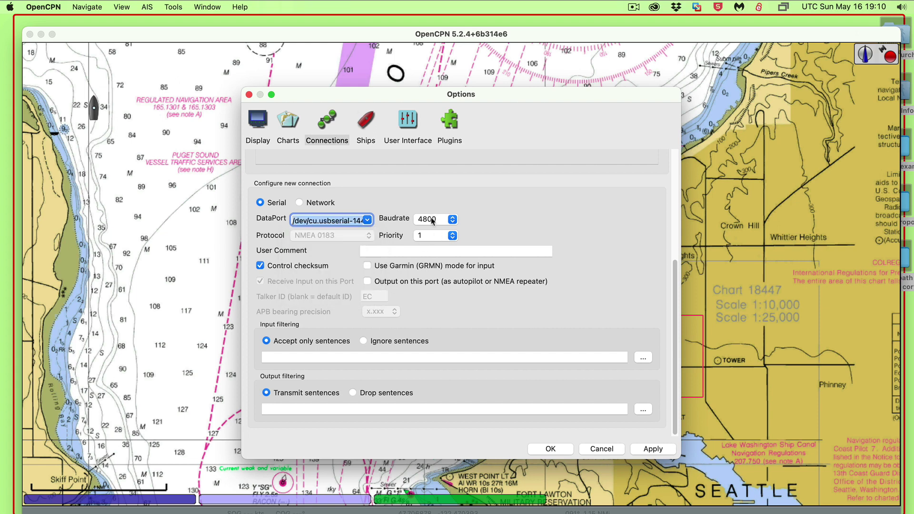
Step: Comment the connection 'Rose Point GPS' and save it with OK
click(388, 250)
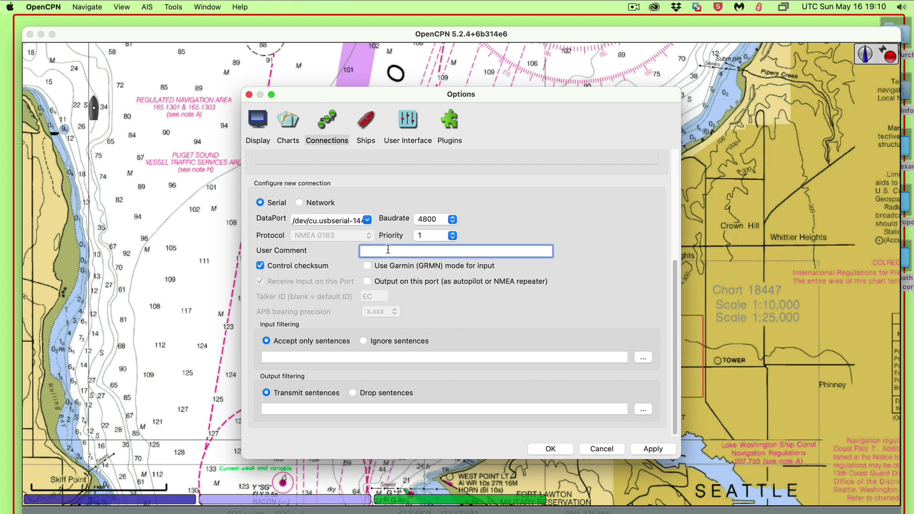
text(Rose Point GPS)
click(546, 453)
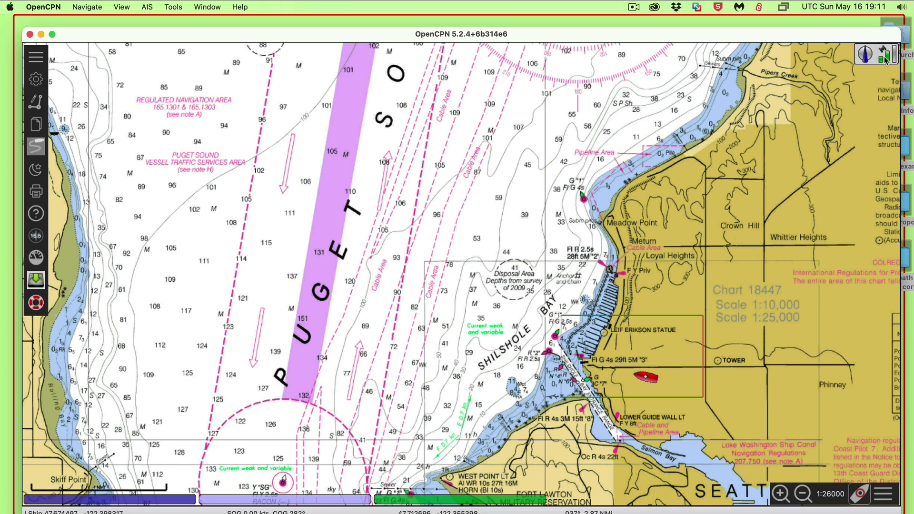
Step: Deny OpenCPN's macOS screen-recording access request
mouse_move(621, 387)
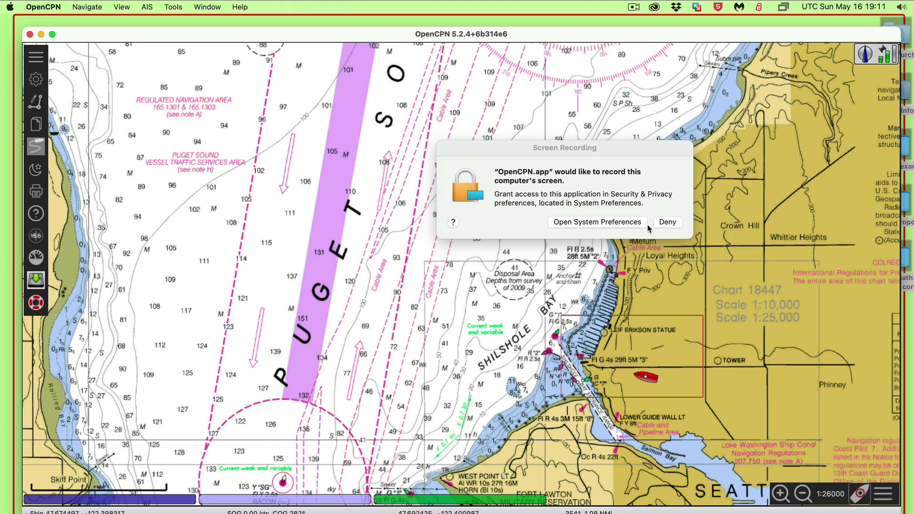
click(667, 223)
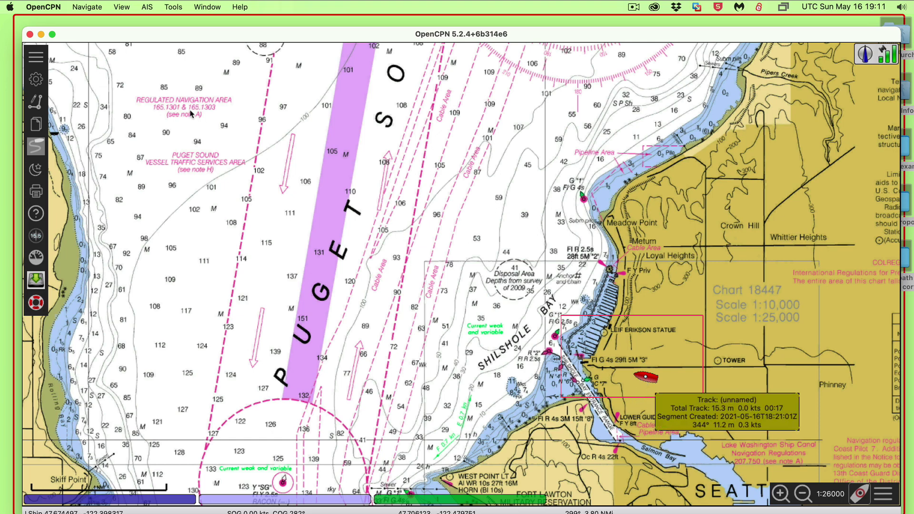
Step: Enable Show NMEA Debug Window, apply, pause the live sentence stream, then close the debug window
click(36, 78)
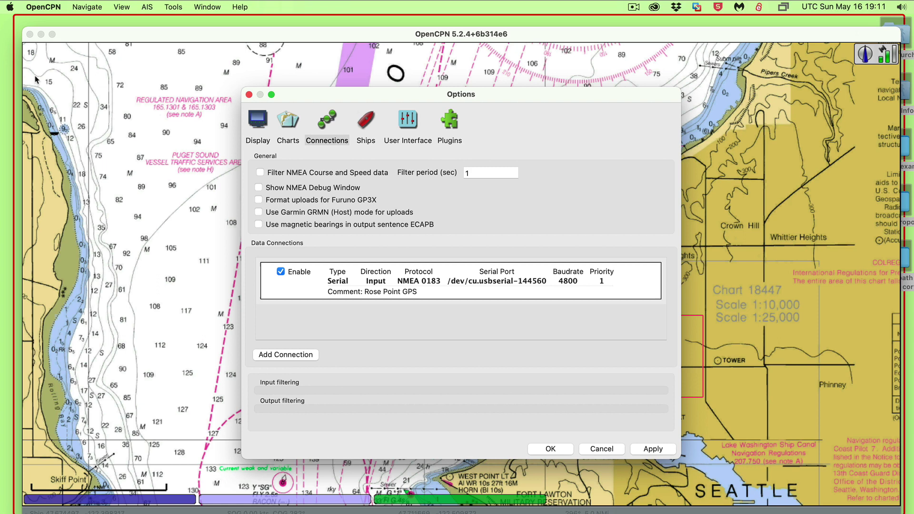
click(259, 188)
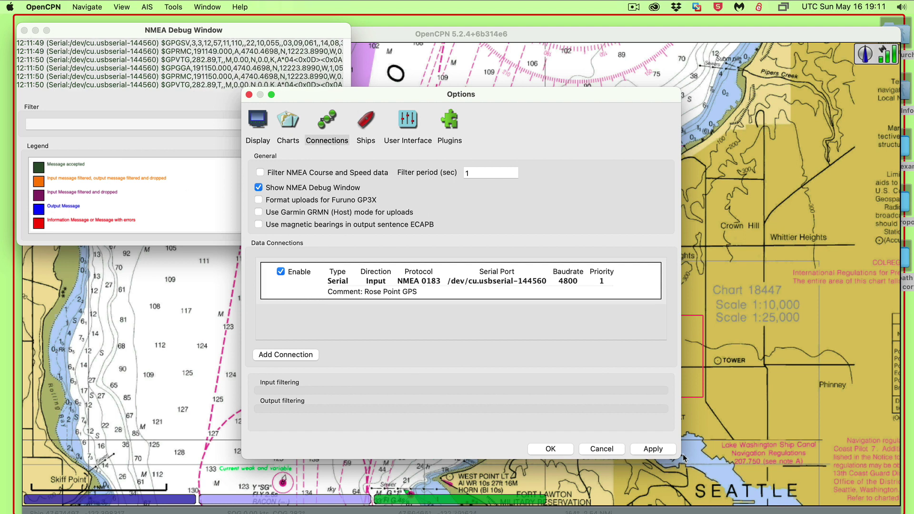
click(653, 449)
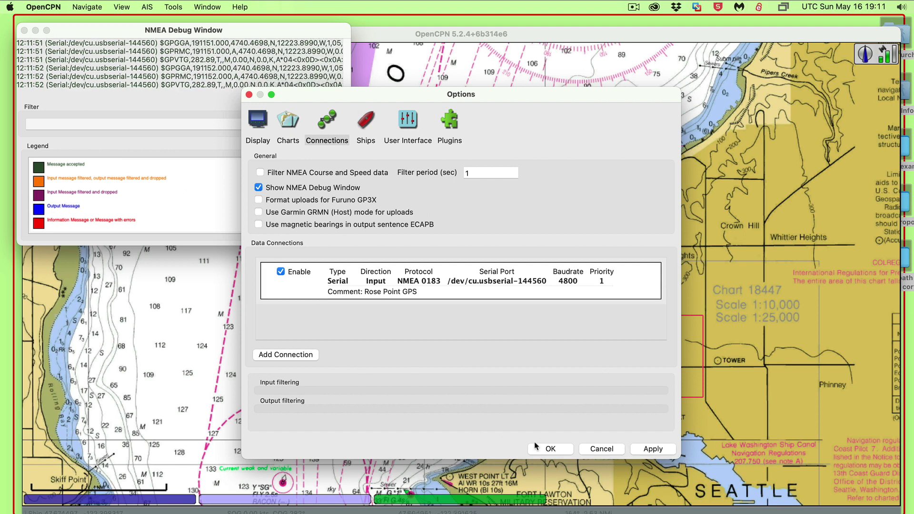
click(547, 449)
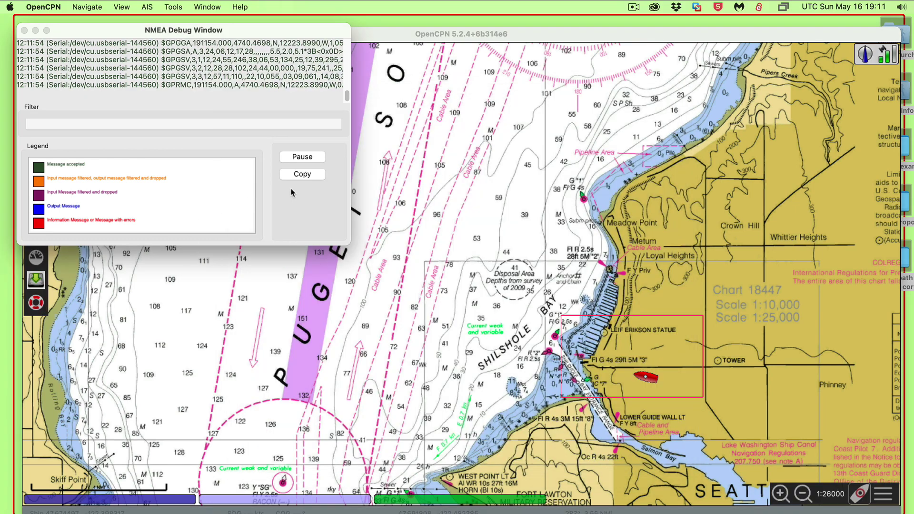
click(289, 157)
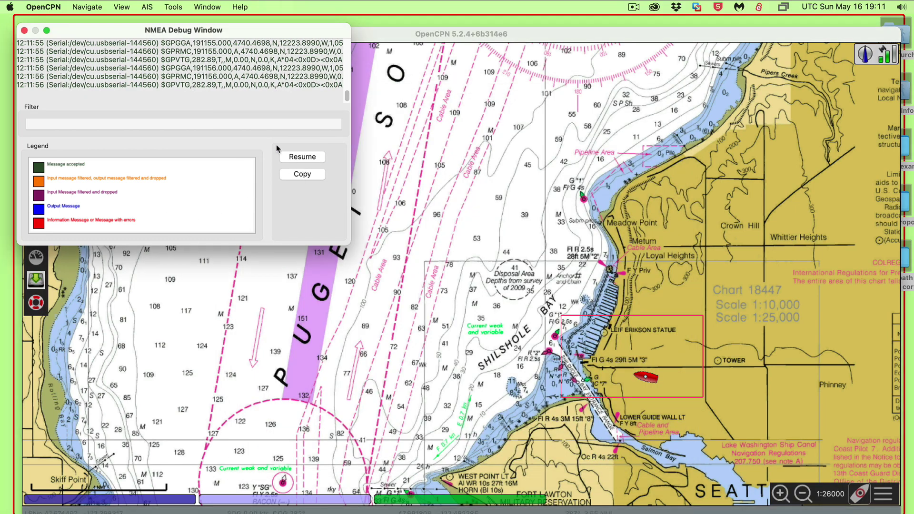
click(23, 30)
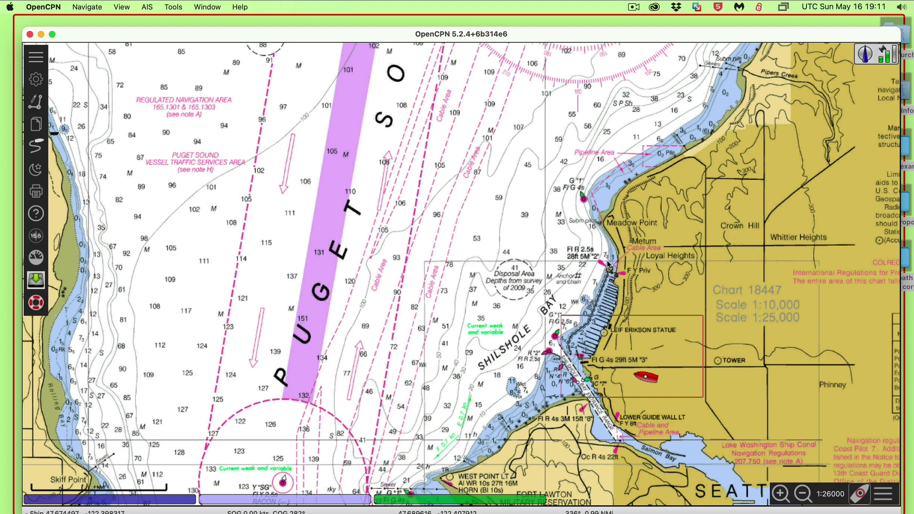
Step: Pan the chart to the boat, zoom in to 1:800, then back out to 1:6400
drag(586, 339, 523, 260)
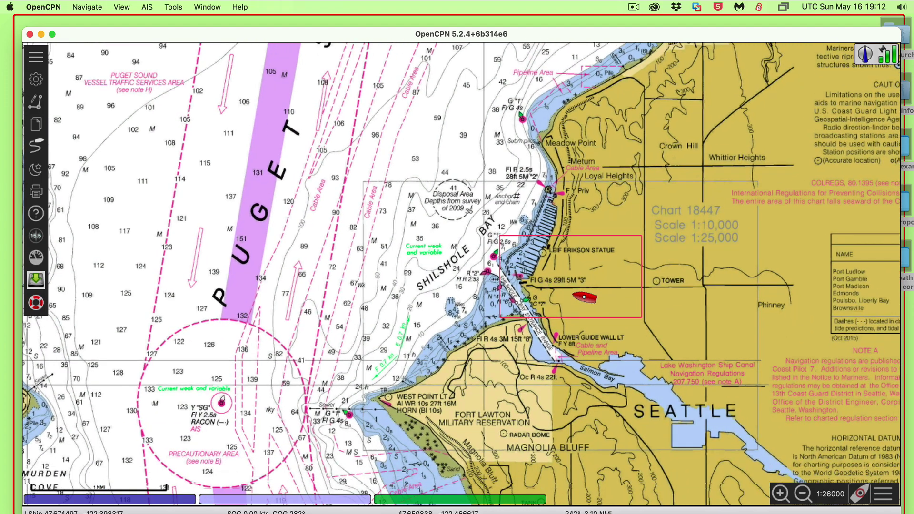
click(184, 497)
drag(519, 383, 416, 254)
scroll(425, 262, up, 2)
scroll(425, 262, up, 1)
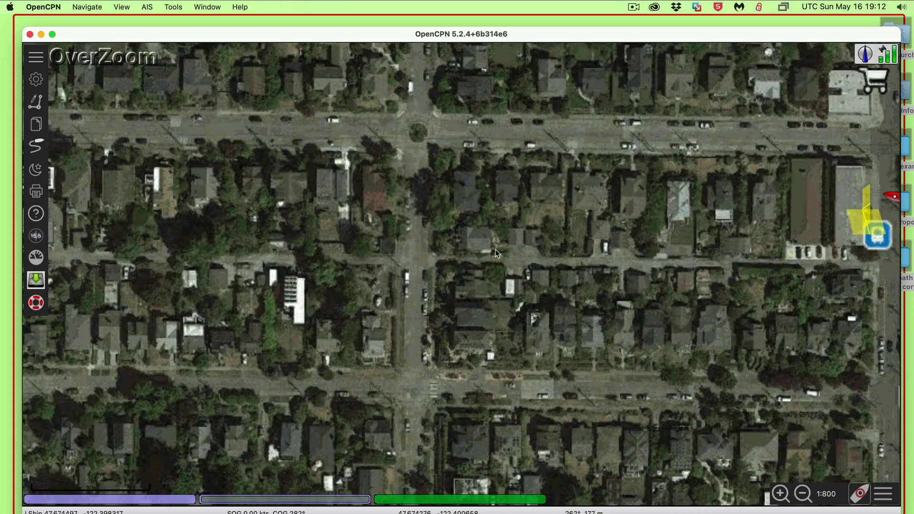
drag(490, 226, 92, 225)
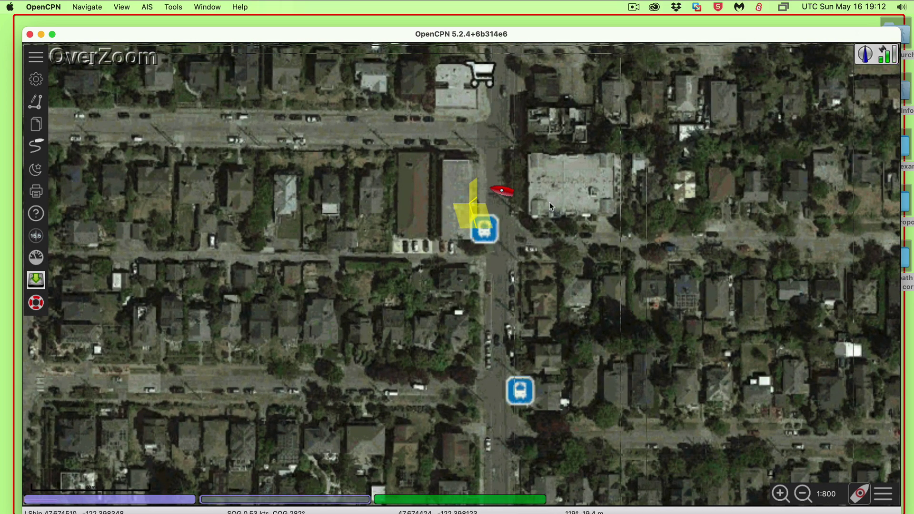
scroll(314, 303, down, 3)
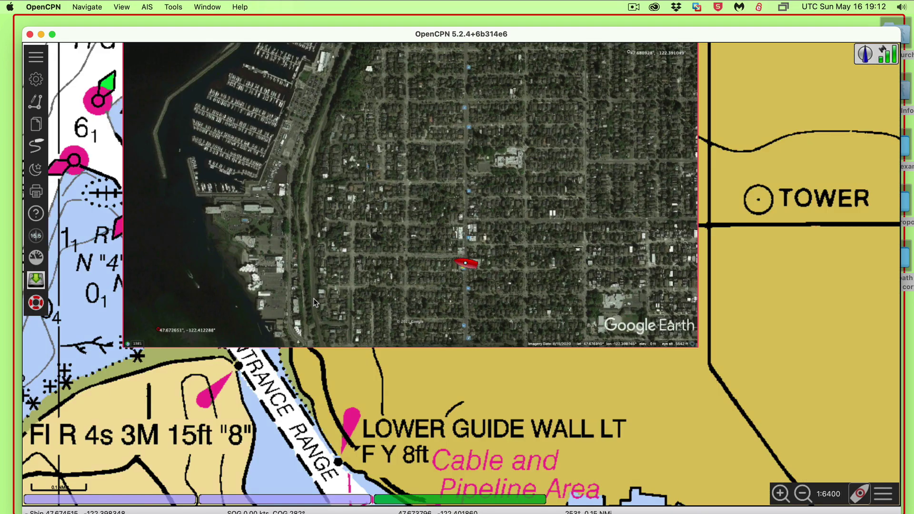